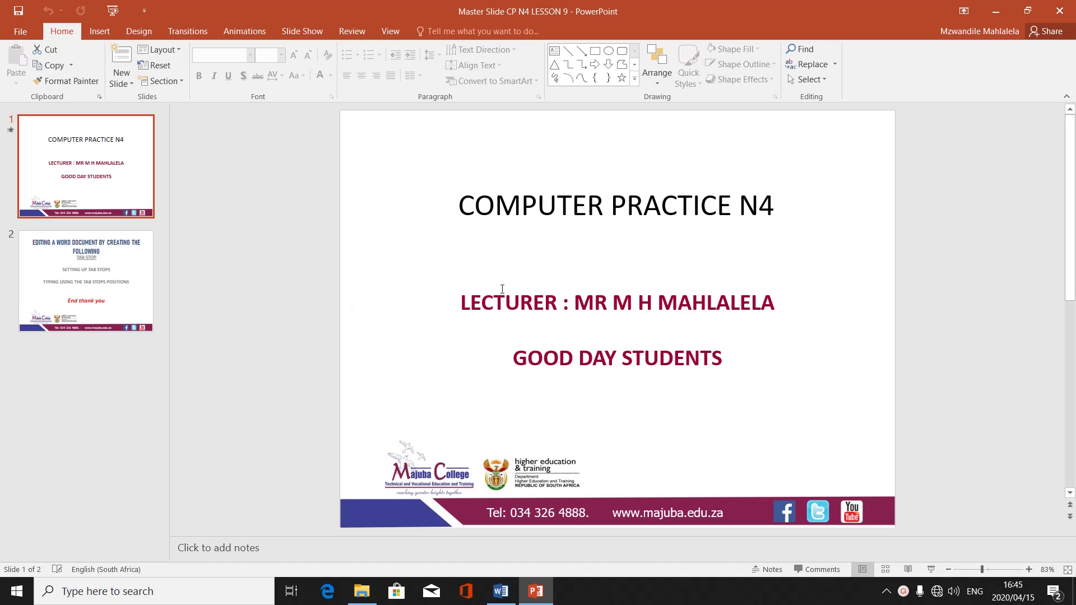
# Show slide 2 of the lesson deck on setting up tab stops and typing at them.
pyautogui.click(103, 282)
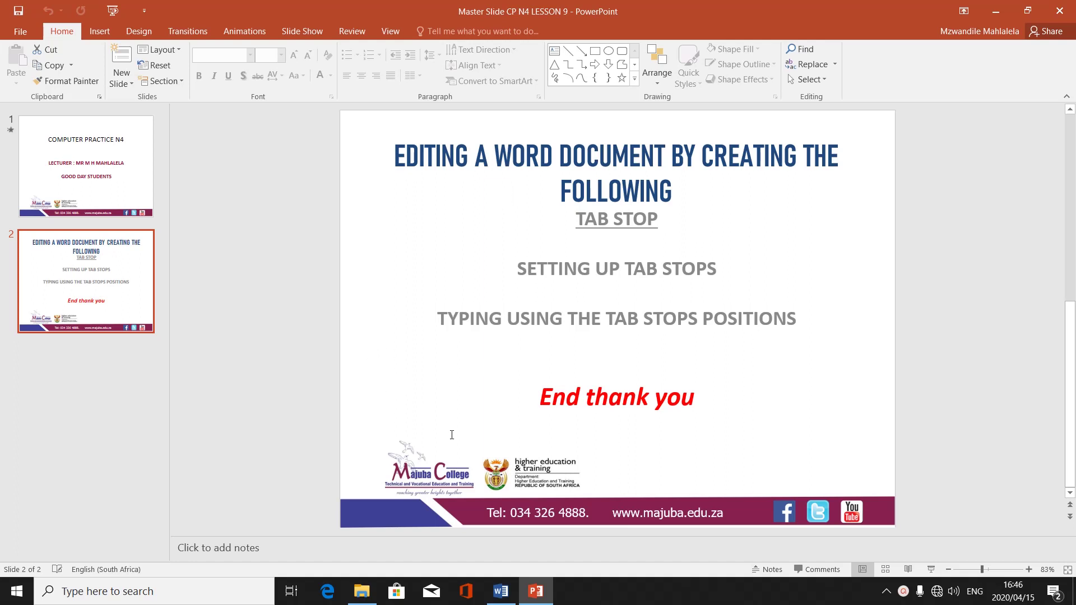
# Switch to the OLYMPICS2 document and bring up Paragraph settings for the empty line below RIO 2016.
pyautogui.click(500, 593)
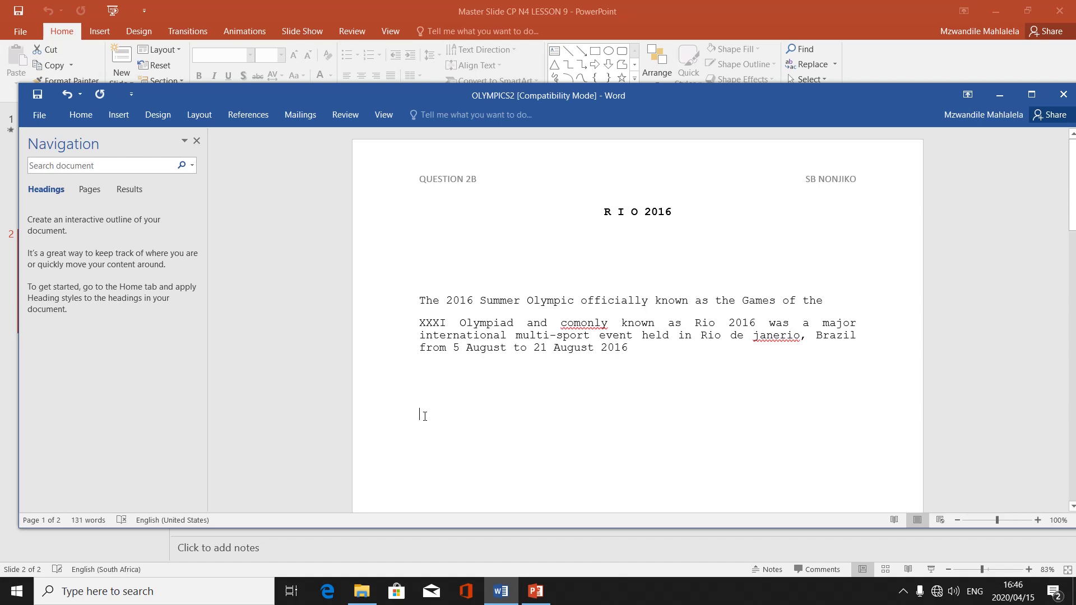
pyautogui.rightClick(425, 416)
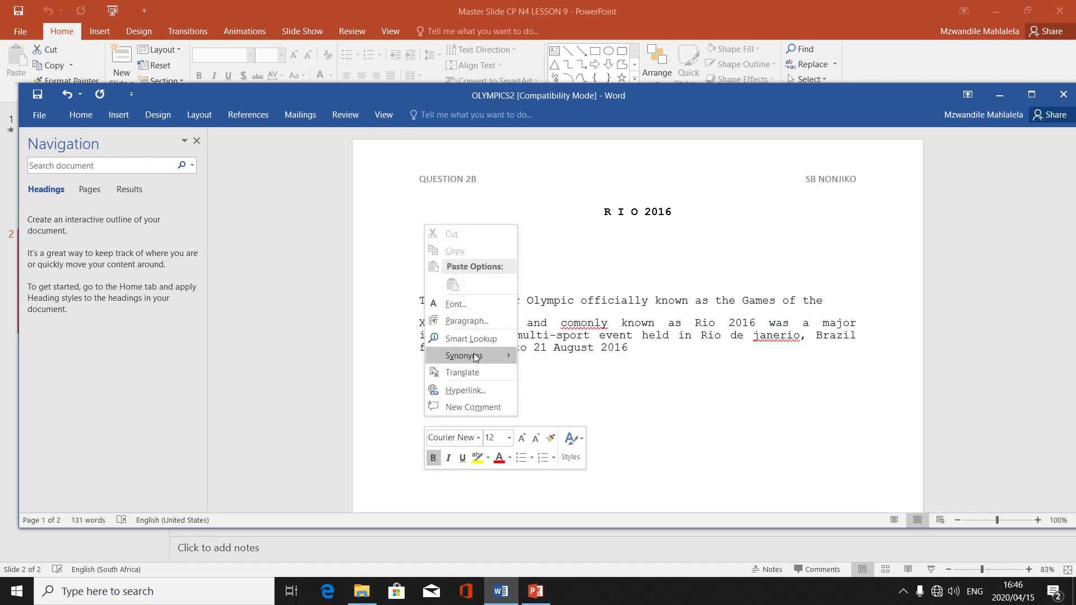
pyautogui.click(480, 321)
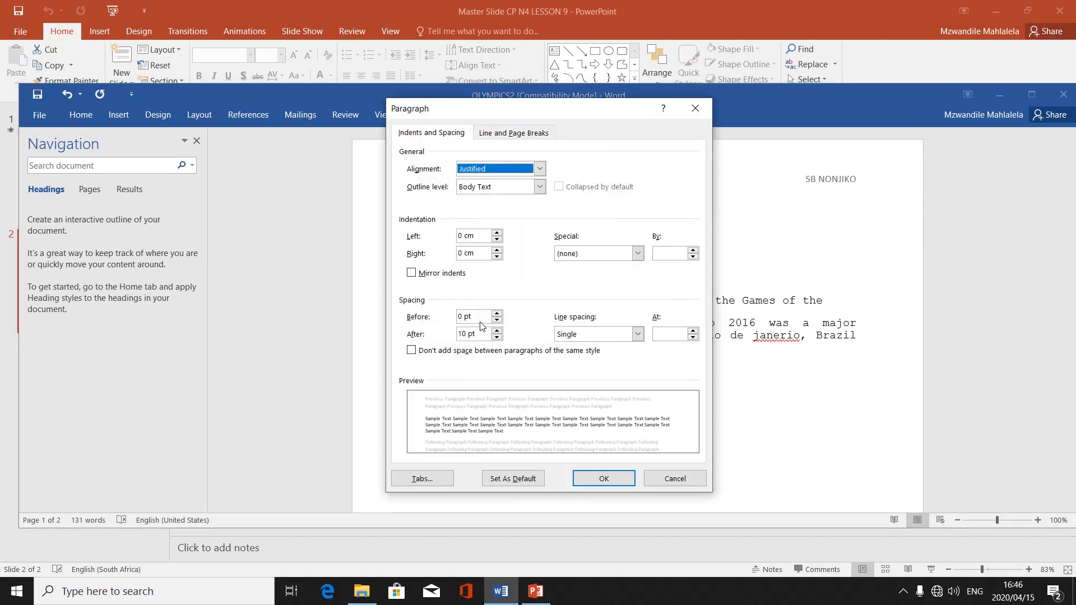
# Go to the Tabs dialog for the empty line, which has no stops and a 1,27 cm default.
pyautogui.click(424, 480)
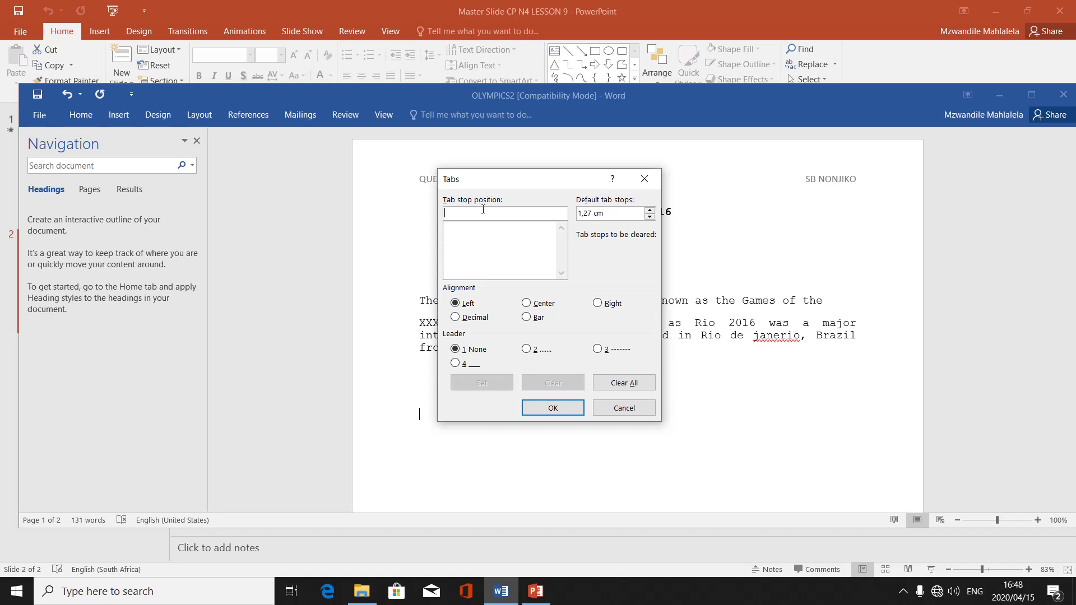
# Set a left tab stop at 4 cm and change the default tab spacing to 4 cm.
pyautogui.write('4CM')
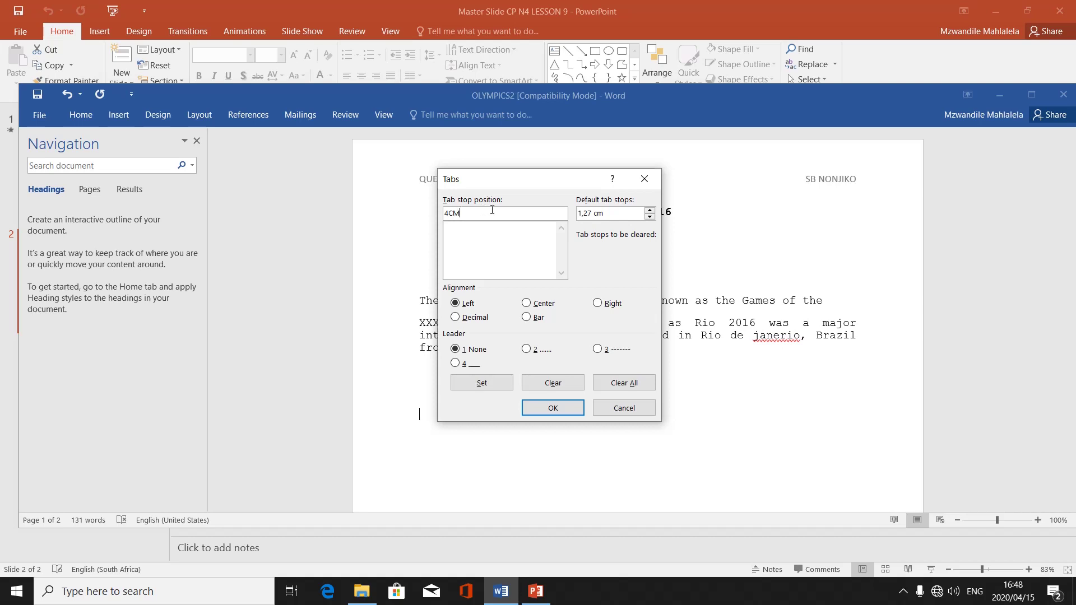
pyautogui.click(591, 216)
pyautogui.press('BackSpace')
pyautogui.press('BackSpace')
pyautogui.press('BackSpace')
pyautogui.press('BackSpace')
pyautogui.write('4')
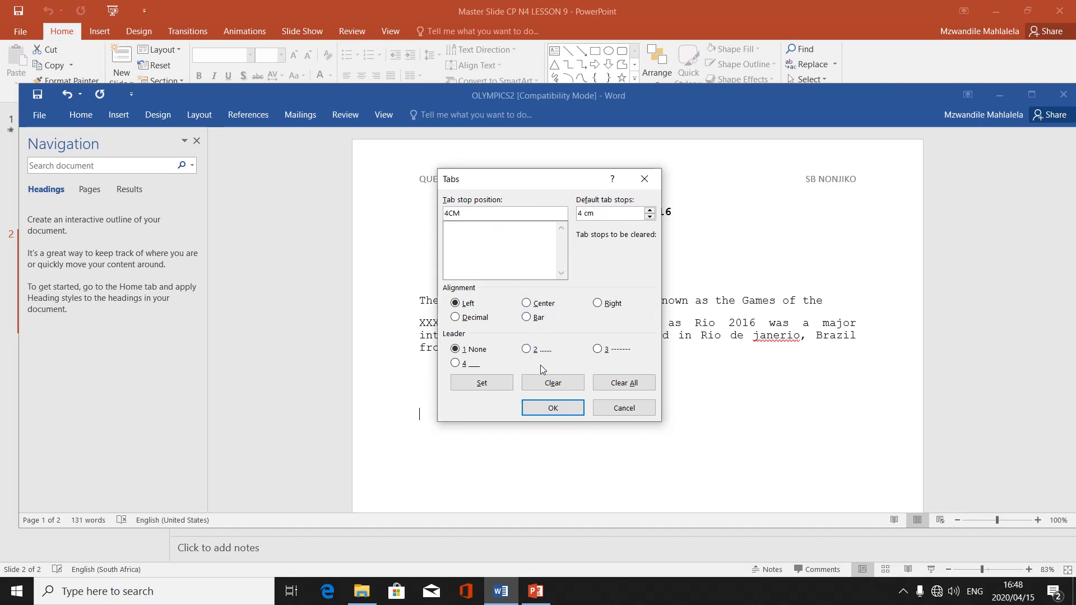
pyautogui.click(486, 384)
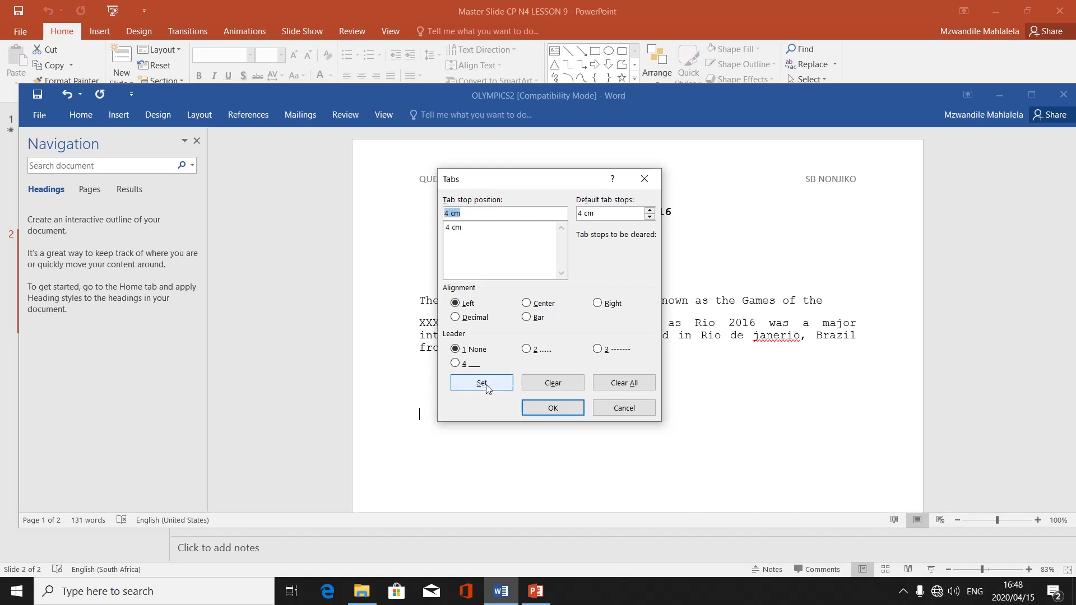
pyautogui.click(459, 228)
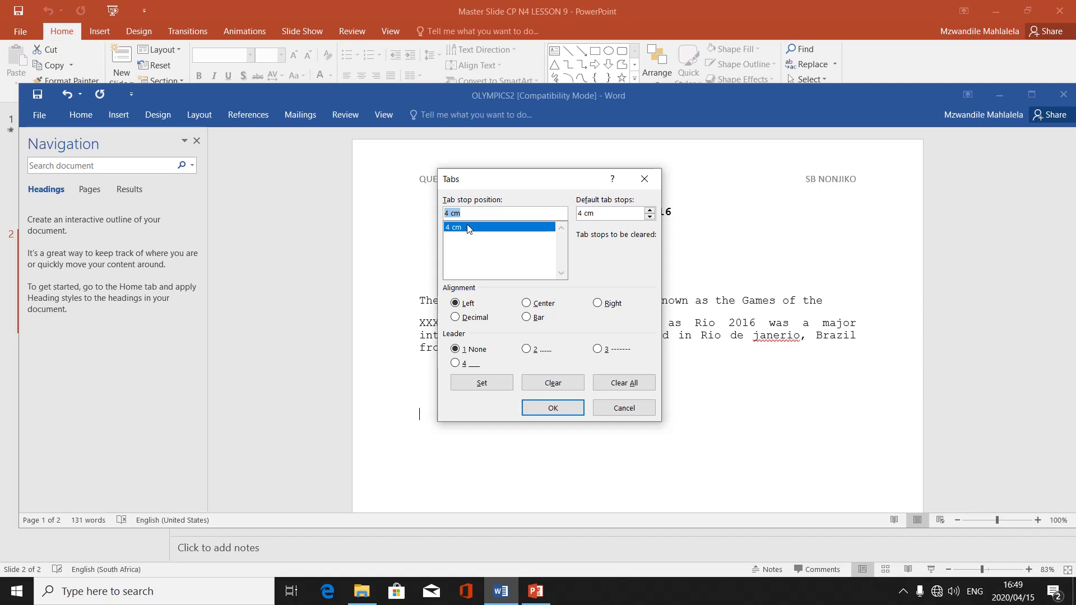
# Add an 11 cm tab stop beside the 4 cm one, with default spacing 11 cm.
pyautogui.click(451, 213)
pyautogui.press('BackSpace')
pyautogui.write('11')
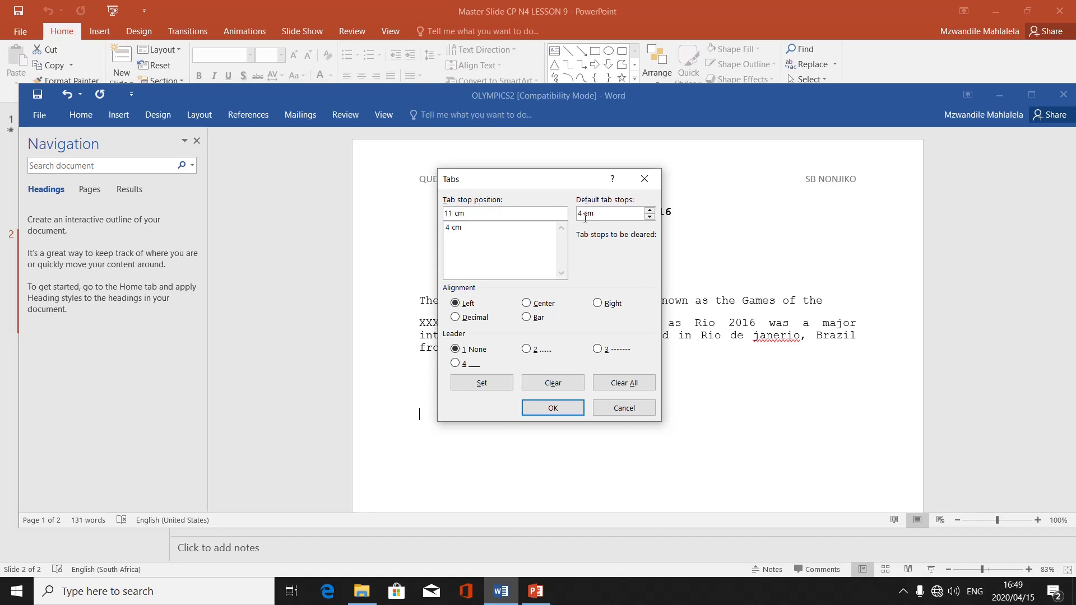
pyautogui.press('BackSpace')
pyautogui.press('BackSpace')
pyautogui.write('11')
pyautogui.click(499, 384)
pyautogui.click(463, 239)
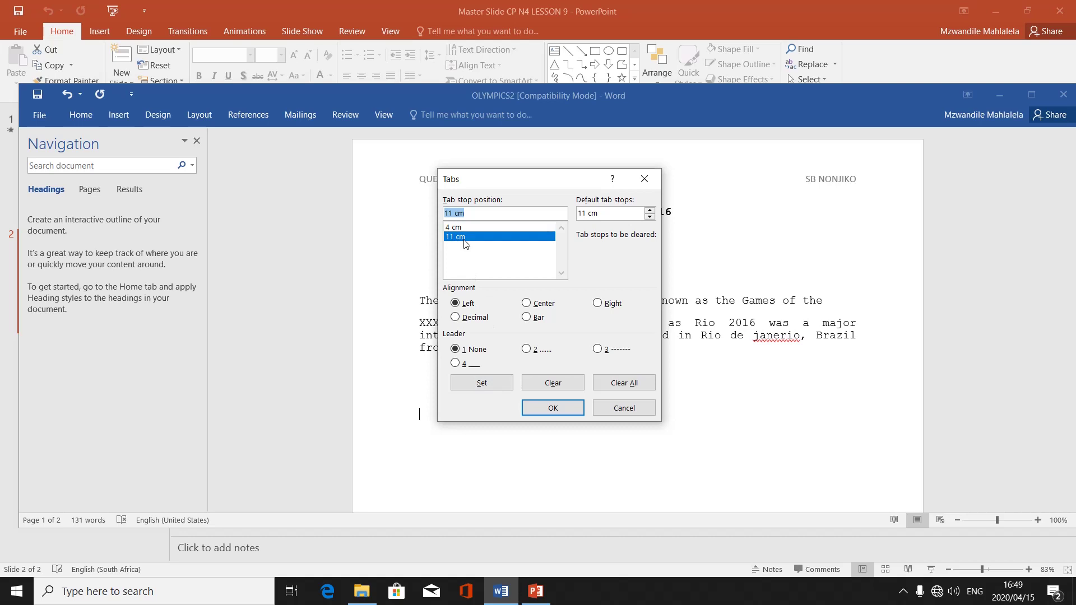
pyautogui.click(457, 228)
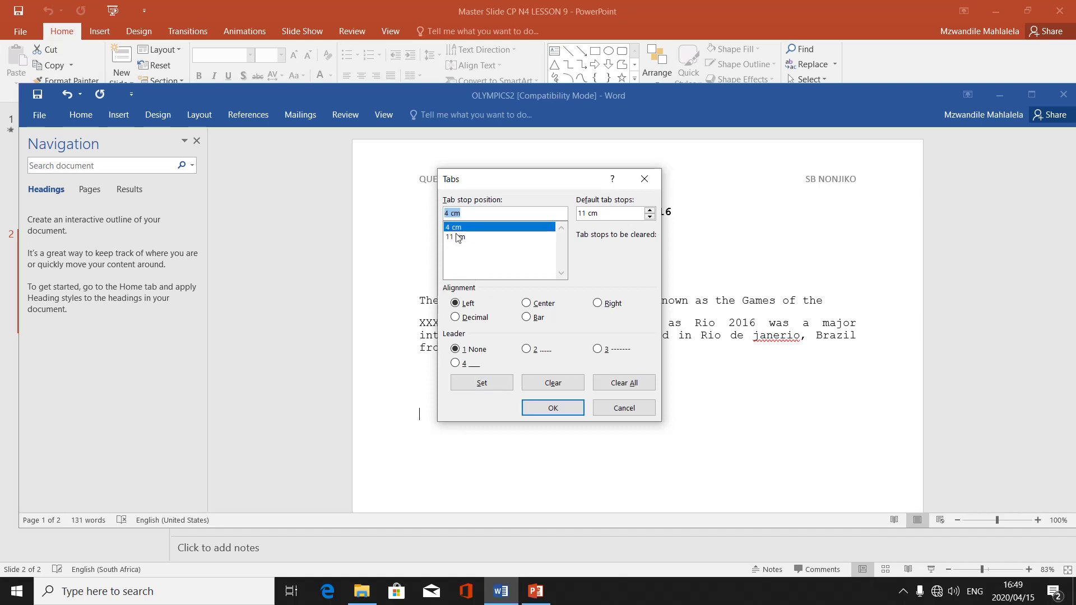
pyautogui.click(459, 238)
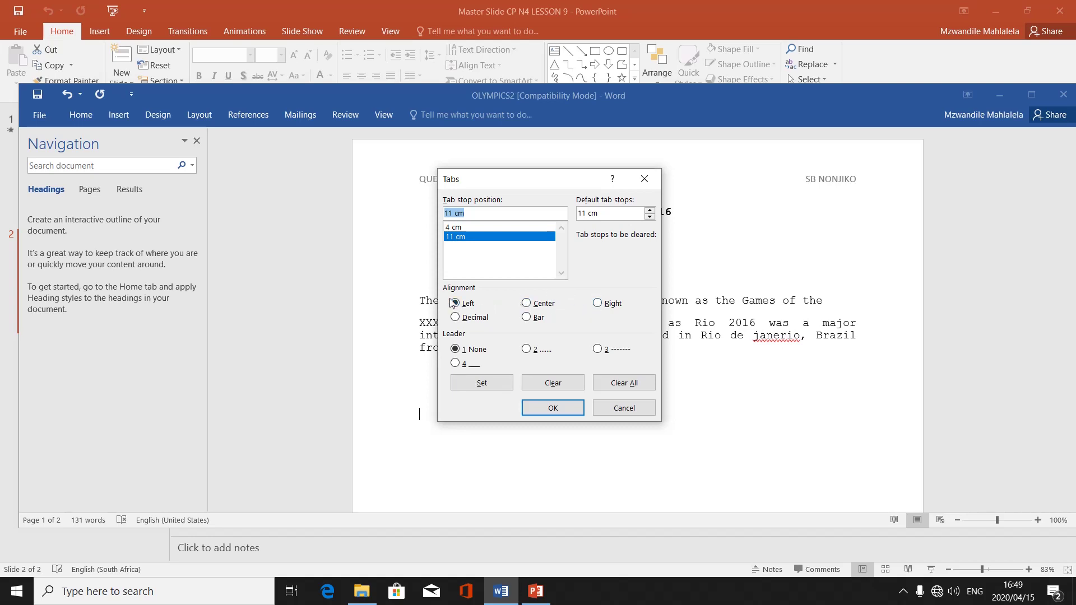
pyautogui.click(599, 305)
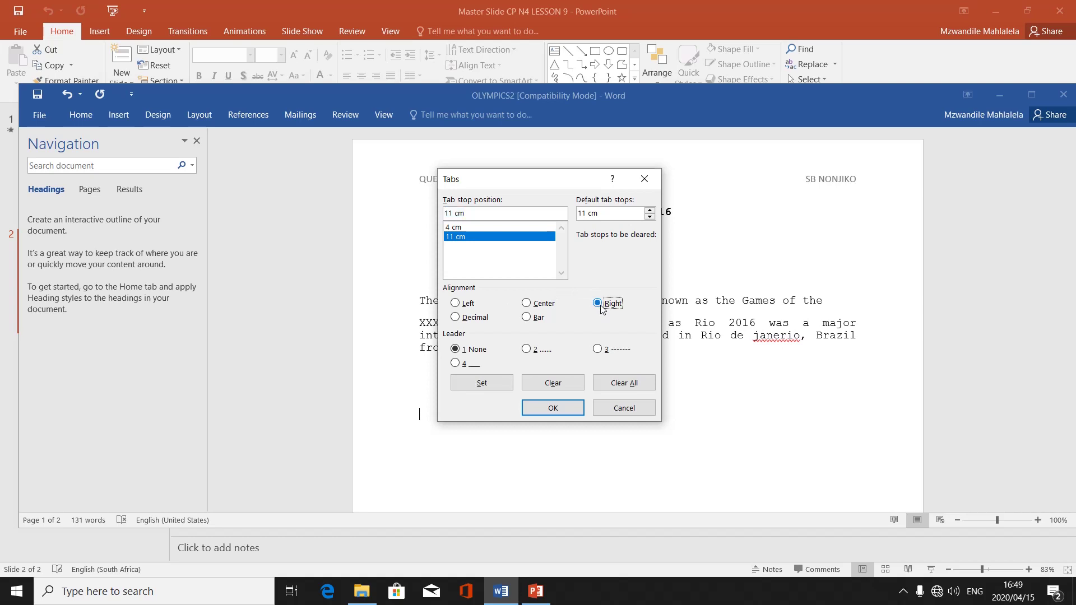
pyautogui.click(456, 306)
# Add a trial 8 cm tab stop with the default spacing changed to 8 cm.
pyautogui.click(465, 254)
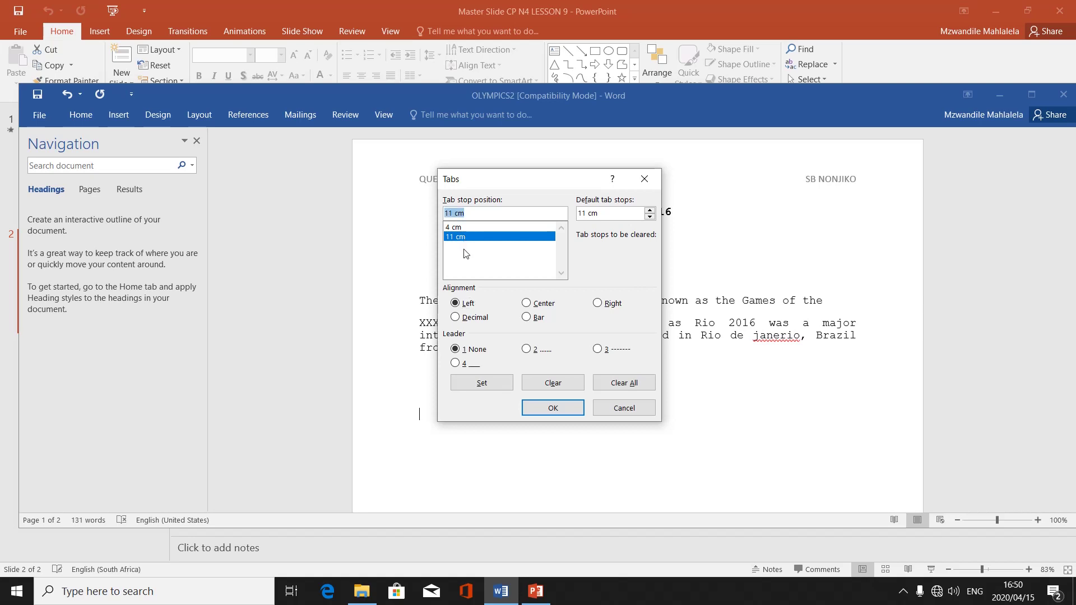
pyautogui.click(454, 214)
pyautogui.press('BackSpace')
pyautogui.press('BackSpace')
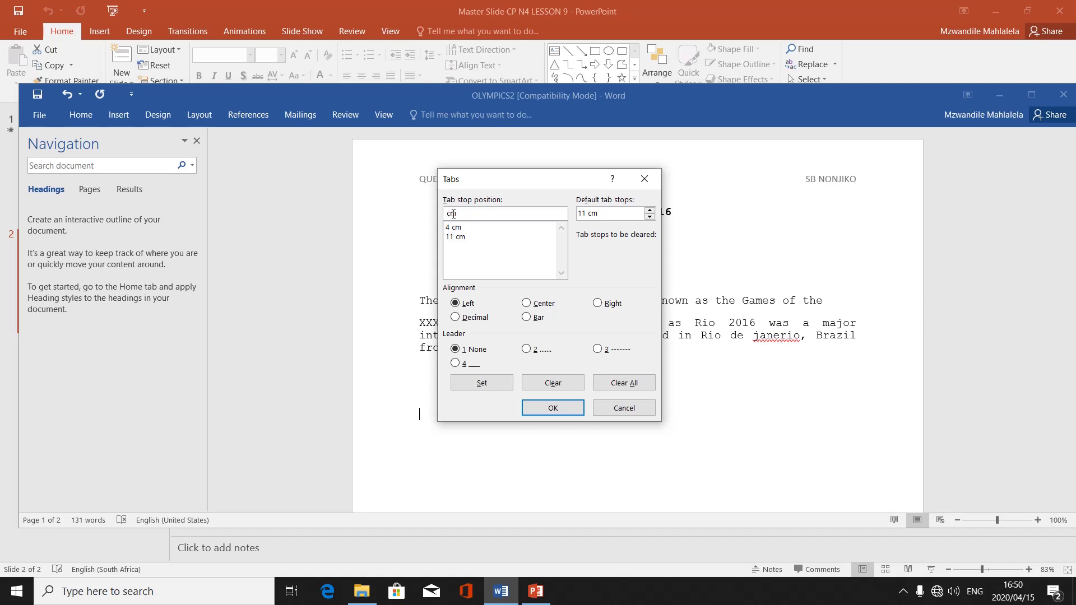
pyautogui.write('8')
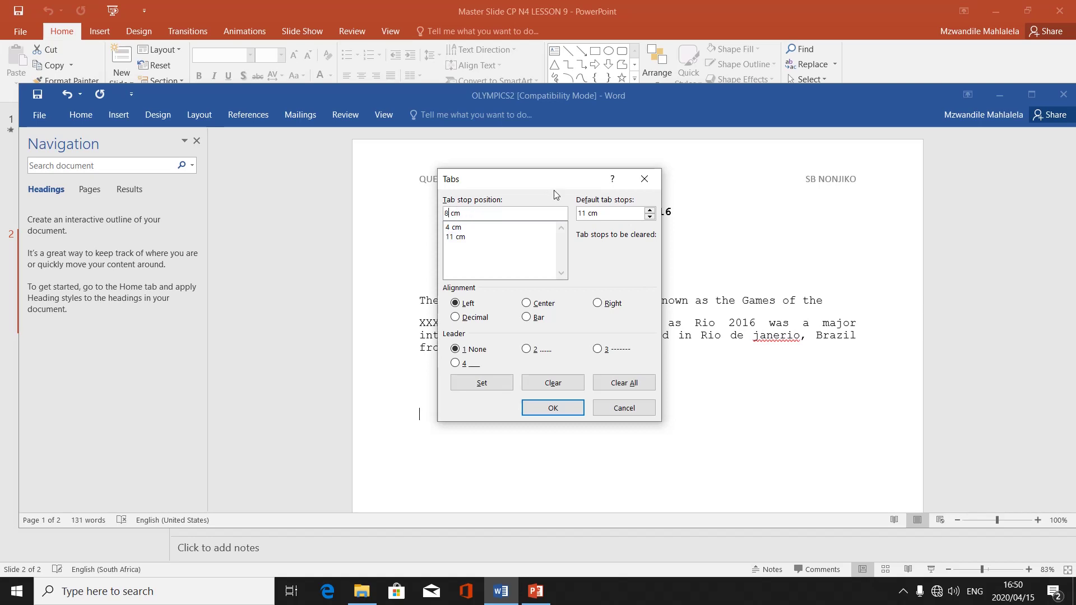
pyautogui.click(584, 213)
pyautogui.press('BackSpace')
pyautogui.press('BackSpace')
pyautogui.write('8')
pyautogui.click(498, 383)
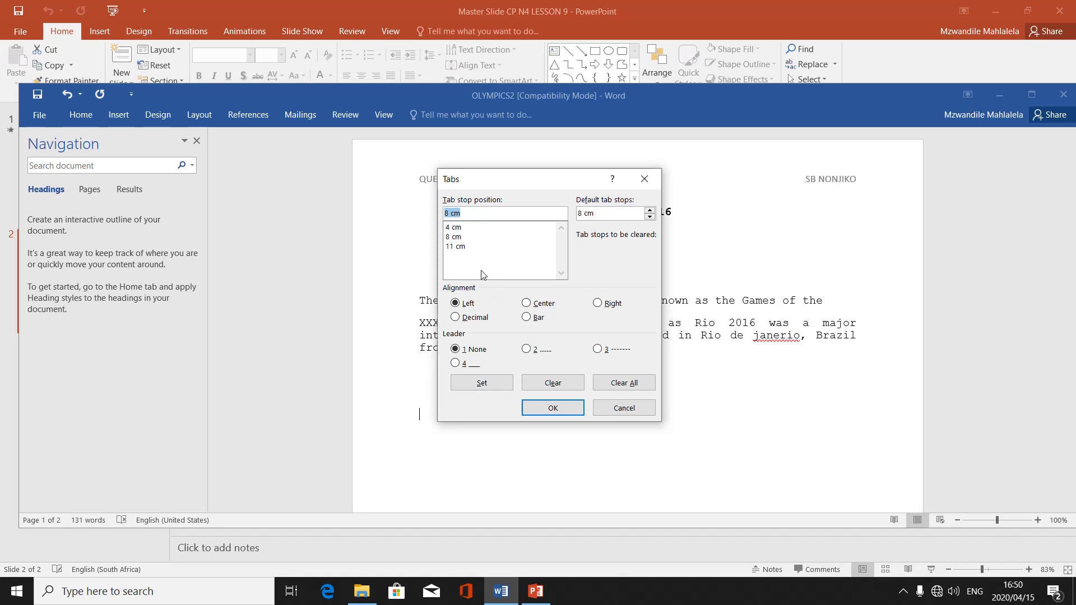
# Clear the 8 cm tab stop, leaving only the 4 cm and 11 cm stops.
pyautogui.click(461, 247)
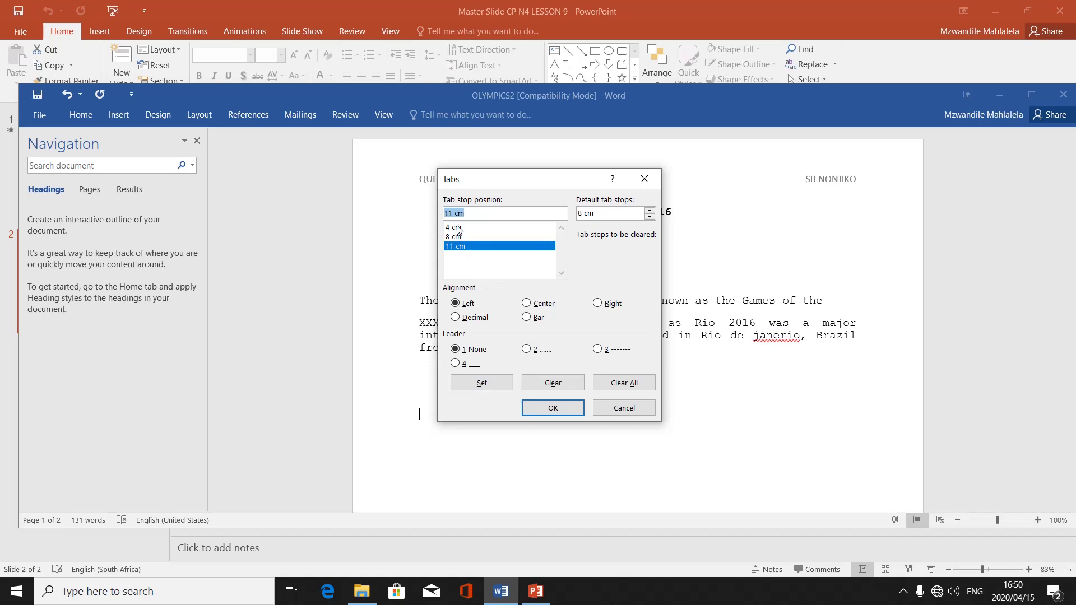
pyautogui.click(458, 228)
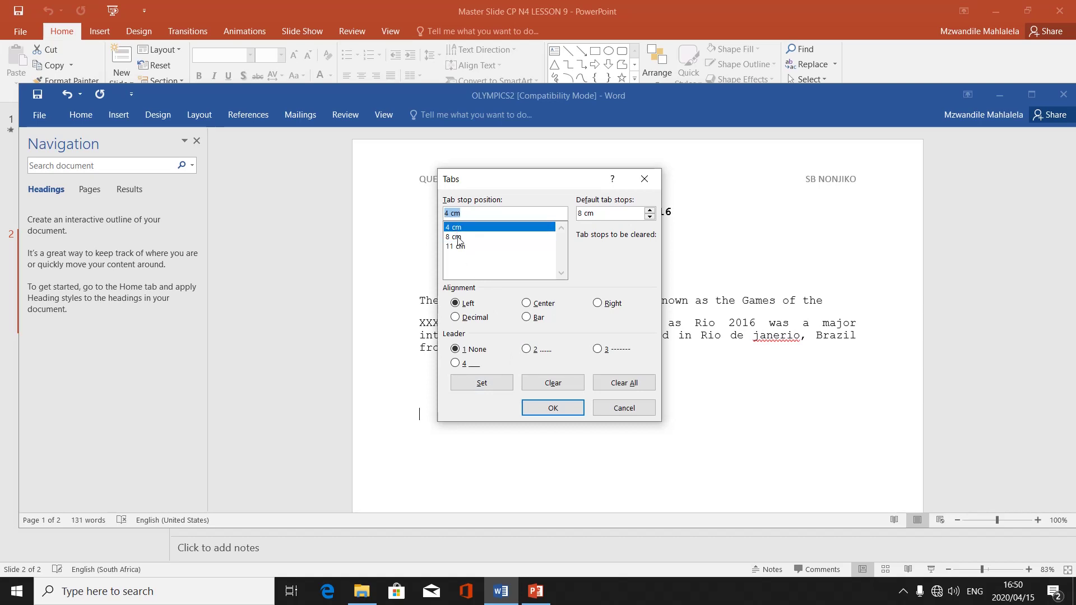
pyautogui.click(459, 238)
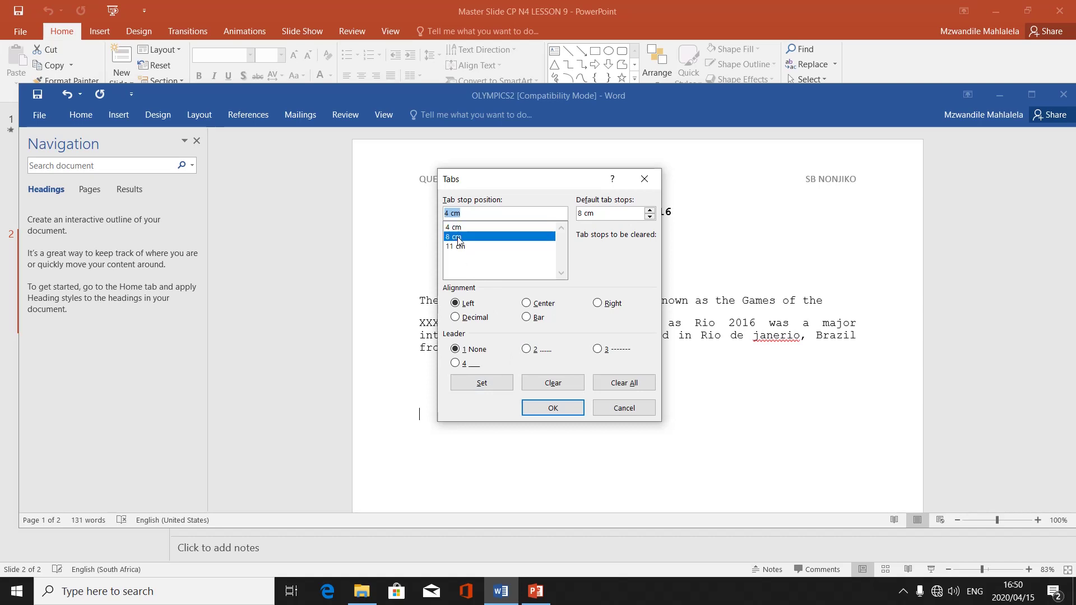
pyautogui.click(553, 384)
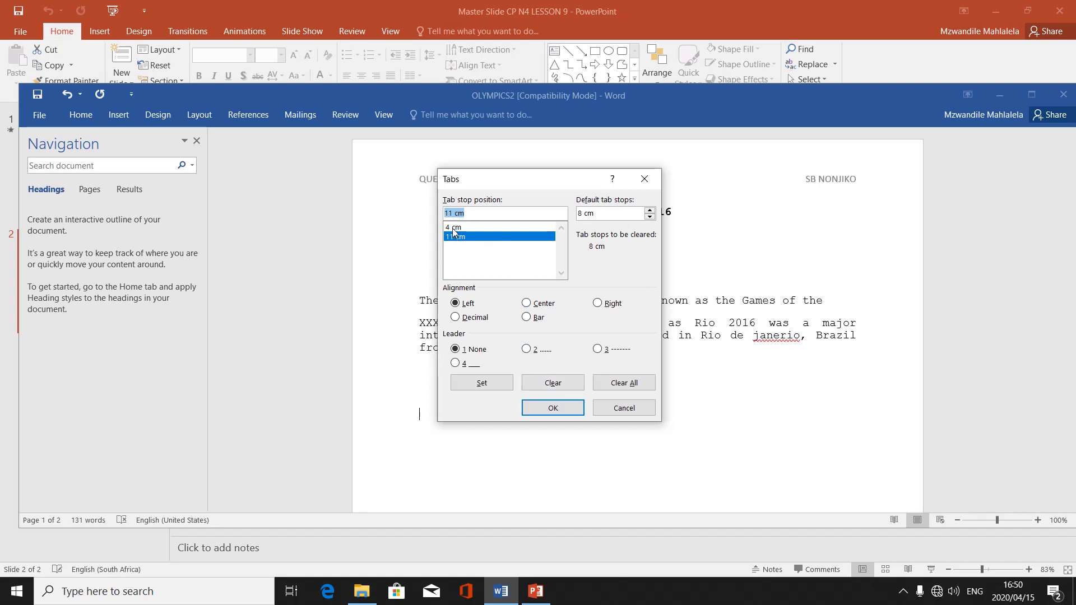
# Apply the tab stops and type the bold heading row NAME, COLOUR, NUMBER at the tab positions.
pyautogui.click(551, 409)
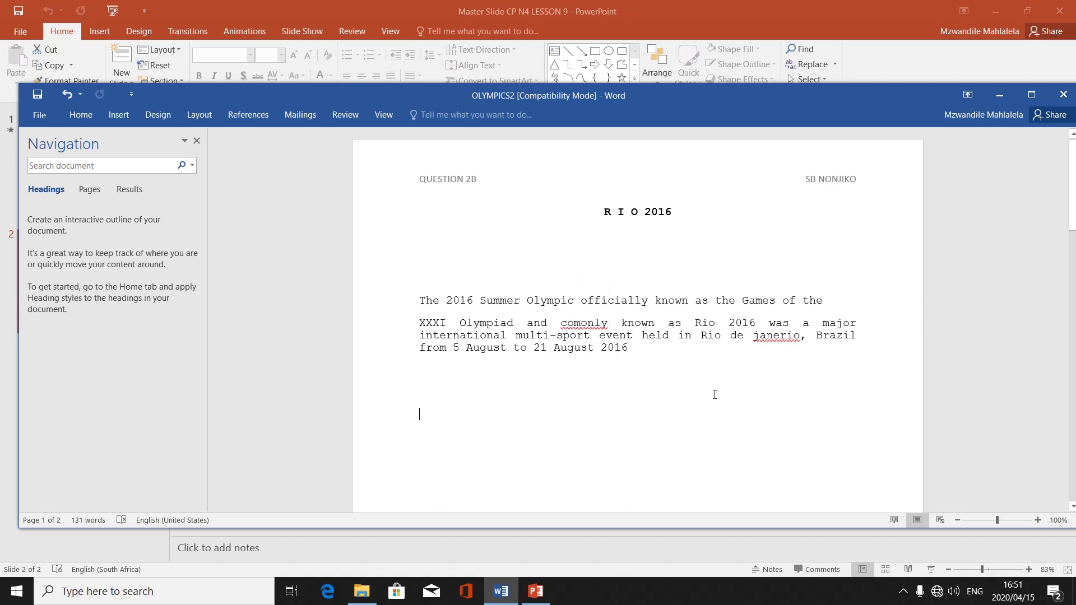
pyautogui.write('NA')
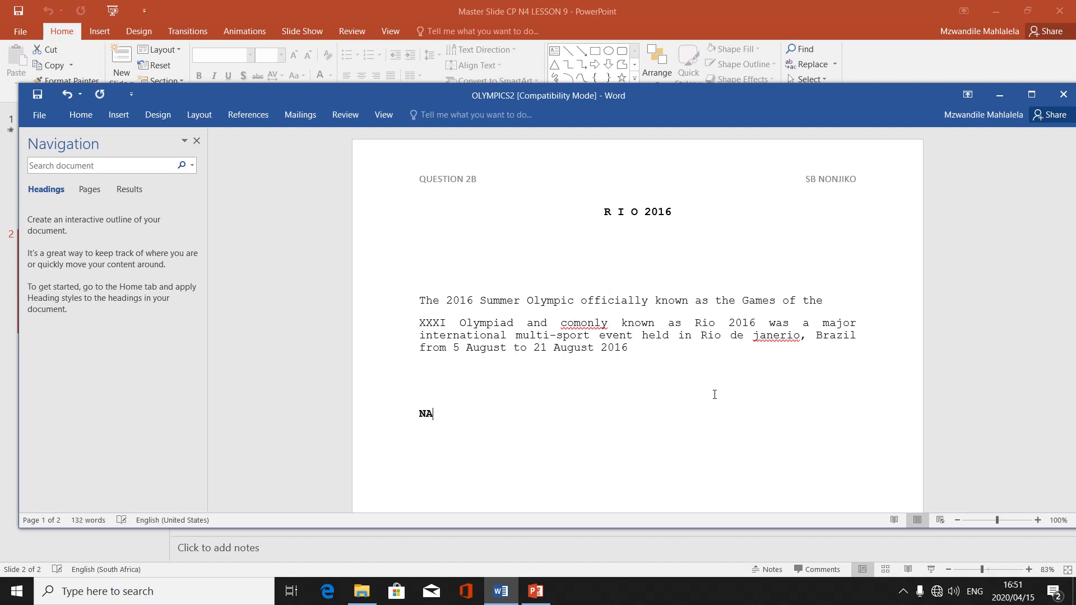
pyautogui.write('ME')
pyautogui.write('COLU')
pyautogui.press('BackSpace')
pyautogui.write('O')
pyautogui.write('UR')
pyautogui.write('NUMBE')
pyautogui.write('R')
# Type the first data row: a name, red, 555, at the tab stops.
pyautogui.write('Mzwa')
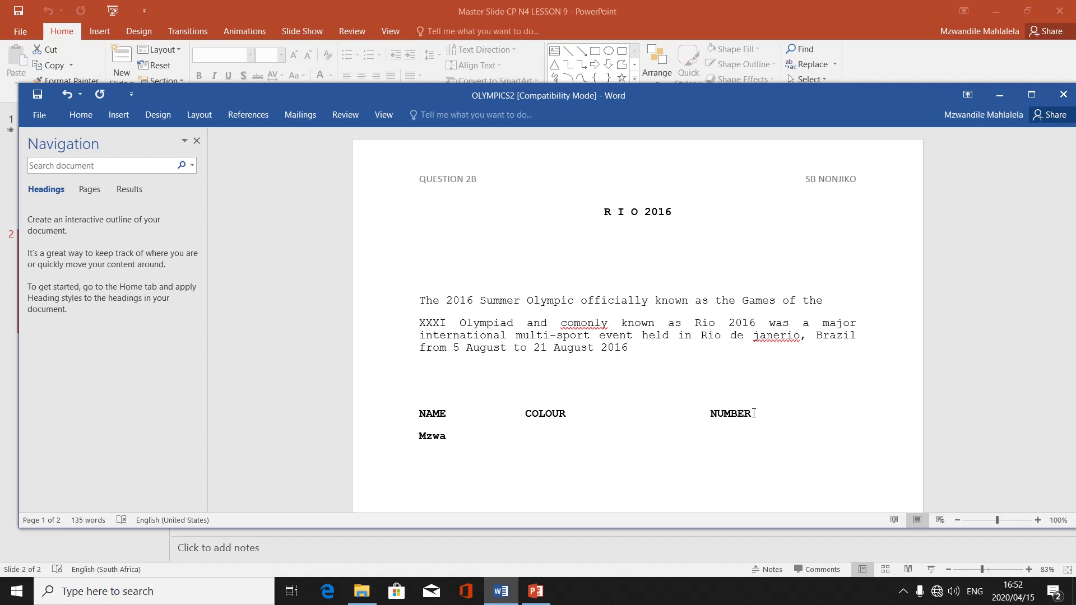
pyautogui.press('Tab')
pyautogui.write('red')
pyautogui.write('555')
pyautogui.press('Return')
# Type the second data row: a name, black, 444.
pyautogui.write('n')
pyautogui.press('BackSpace')
pyautogui.write('Nozi')
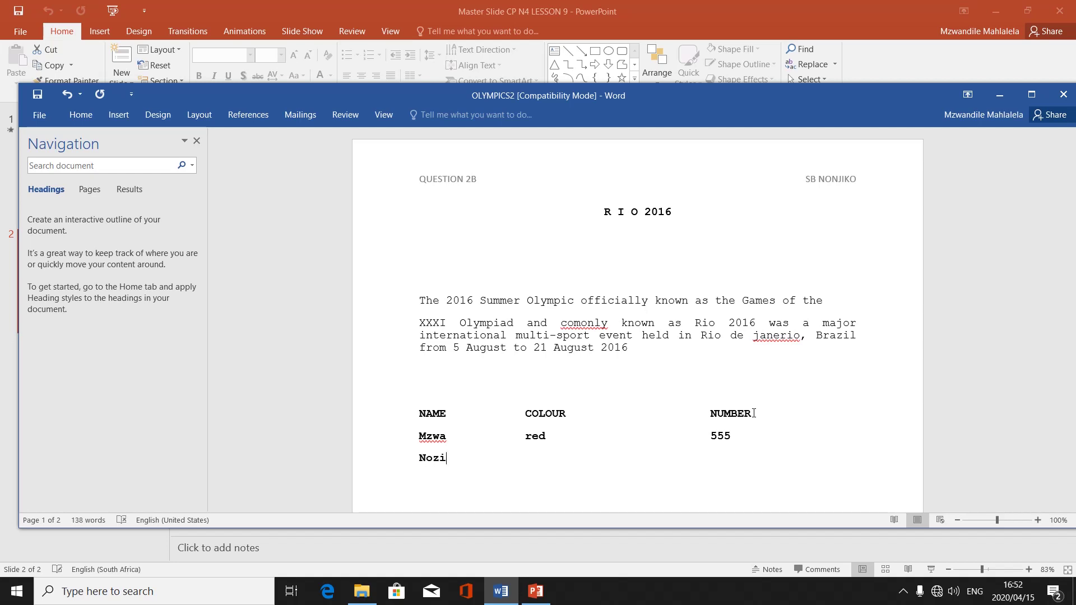
pyautogui.press('Tab')
pyautogui.write('black')
pyautogui.press('Tab')
pyautogui.write('444')
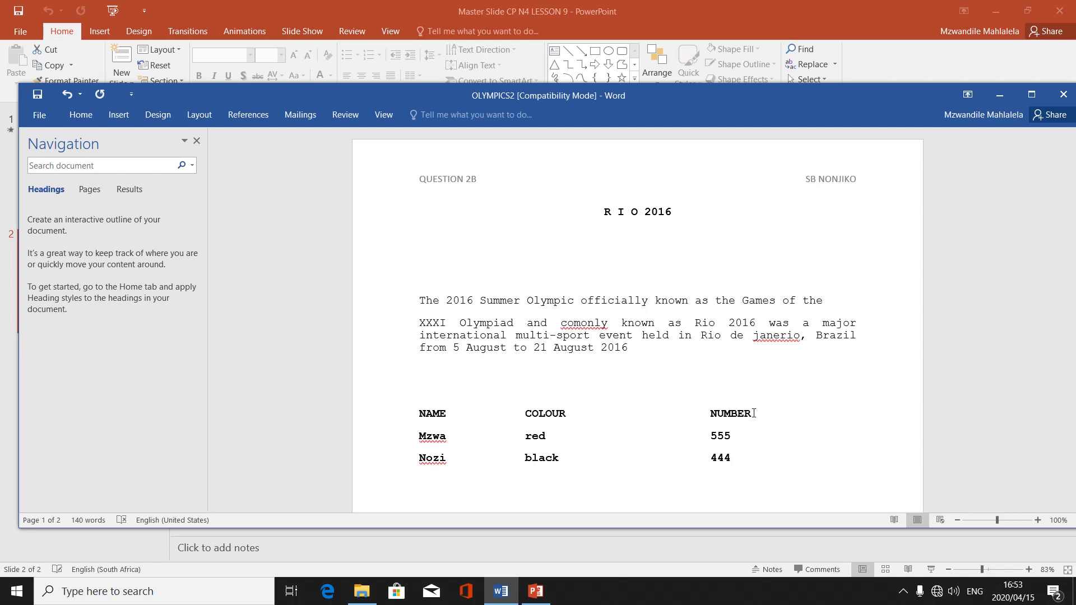
# Type the third data row: a name, blue, 669.
pyautogui.write('kw')
pyautogui.press('BackSpace')
pyautogui.press('BackSpace')
pyautogui.write('Quit')
pyautogui.write('blue')
pyautogui.write('666')
pyautogui.press('BackSpace')
pyautogui.write('9')
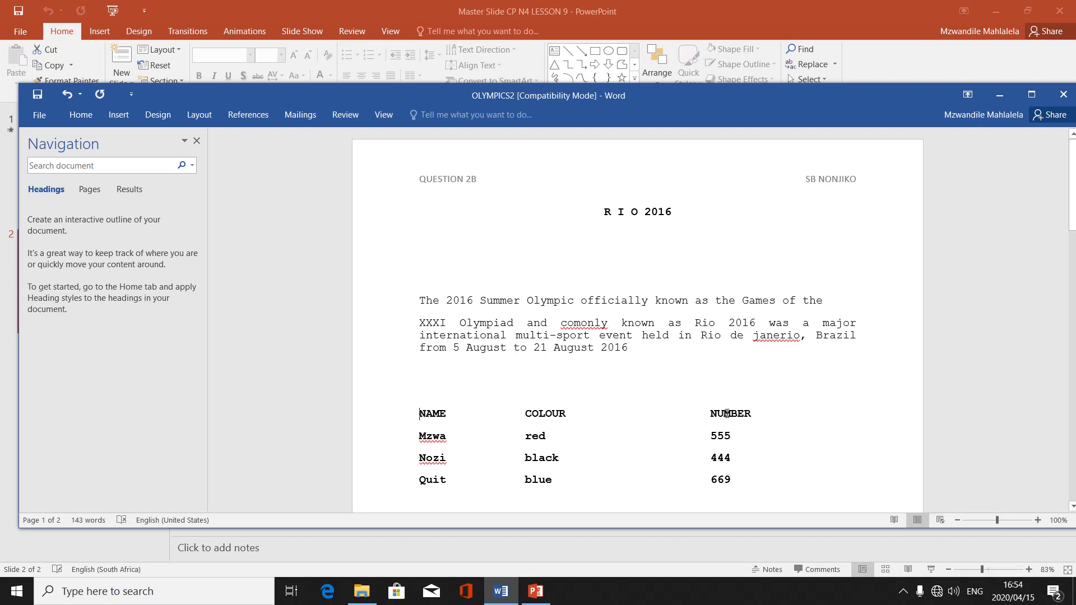
# Select the NAME, COLOUR, NUMBER heading line and underline it.
pyautogui.click(432, 407)
pyautogui.hotkey('shift', 'Right')
pyautogui.hotkey('shift', 'Right')
pyautogui.hotkey('shift', 'Right')
pyautogui.hotkey('shift', 'Right')
pyautogui.hotkey('shift', 'Right')
pyautogui.hotkey('shift', 'Right')
pyautogui.hotkey('shift', 'Right')
pyautogui.hotkey('shift', 'Right')
pyautogui.hotkey('shift', 'Right')
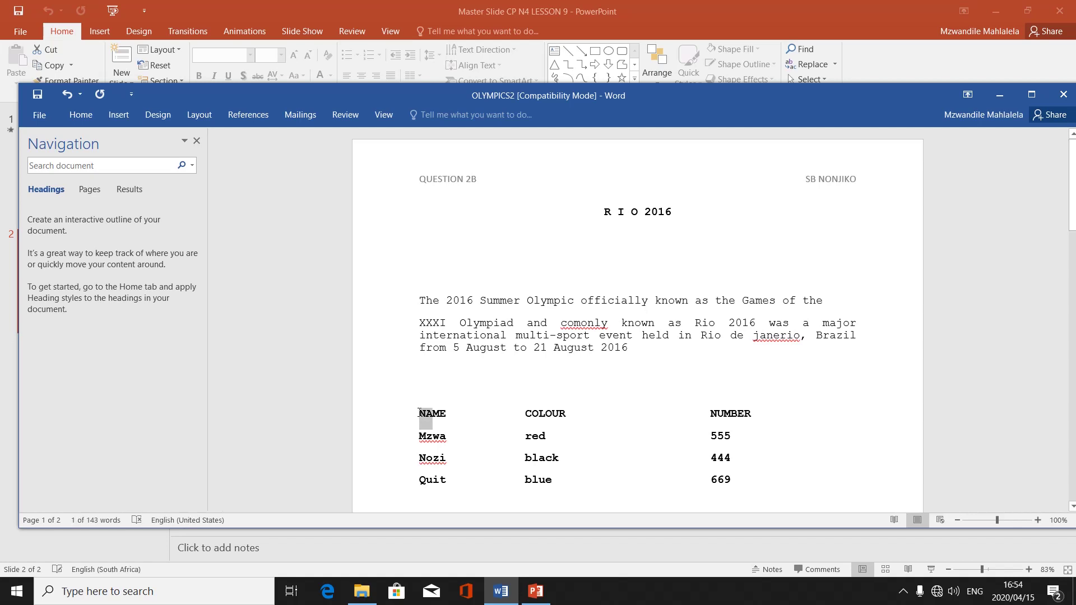
pyautogui.hotkey('shift', 'Right')
pyautogui.hotkey('shift', 'Right')
pyautogui.hotkey('shift', 'Right')
pyautogui.hotkey('shift', 'Right')
pyautogui.hotkey('shift', 'Right')
pyautogui.hotkey('shift', 'Right')
pyautogui.hotkey('shift', 'Right')
pyautogui.hotkey('shift', 'Right')
pyautogui.hotkey('shift', 'Right')
pyautogui.hotkey('shift', 'Right')
pyautogui.hotkey('shift', 'Right')
pyautogui.hotkey('shift', 'Right')
pyautogui.hotkey('shift', 'Right')
pyautogui.hotkey('shift', 'Right')
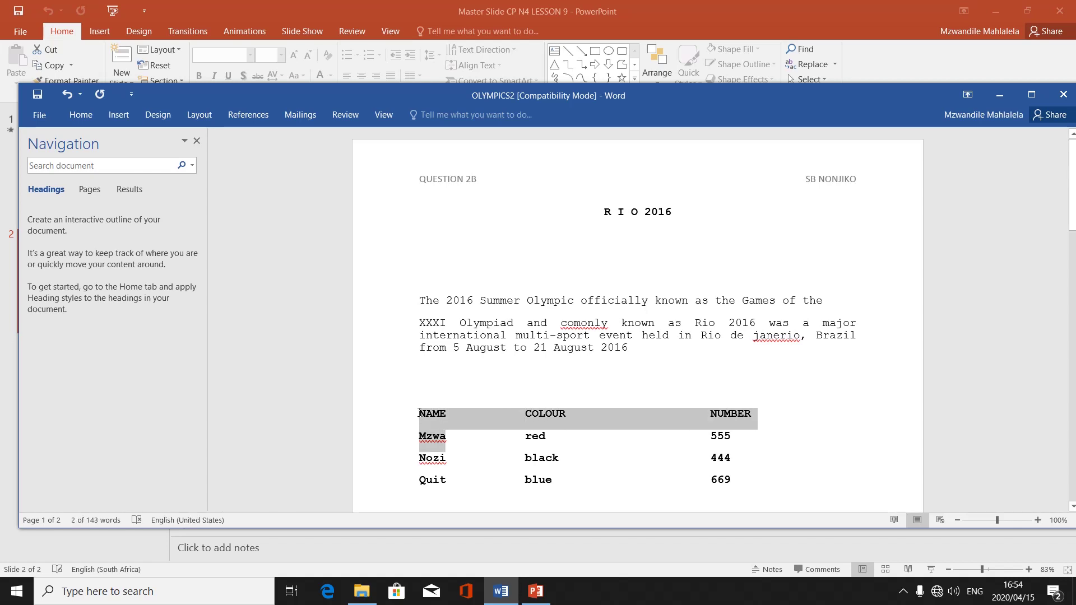
pyautogui.hotkey('shift', 'Left')
pyautogui.hotkey('shift', 'Left')
pyautogui.hotkey('shift', 'Left')
pyautogui.hotkey('shift', 'Left')
pyautogui.hotkey('shift', 'Left')
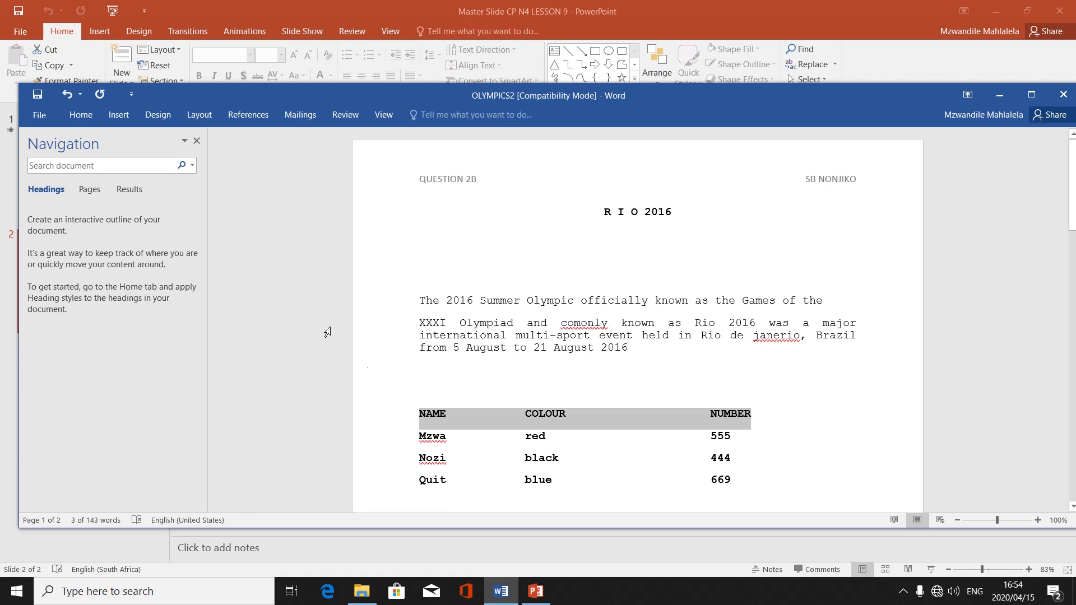
pyautogui.click(81, 115)
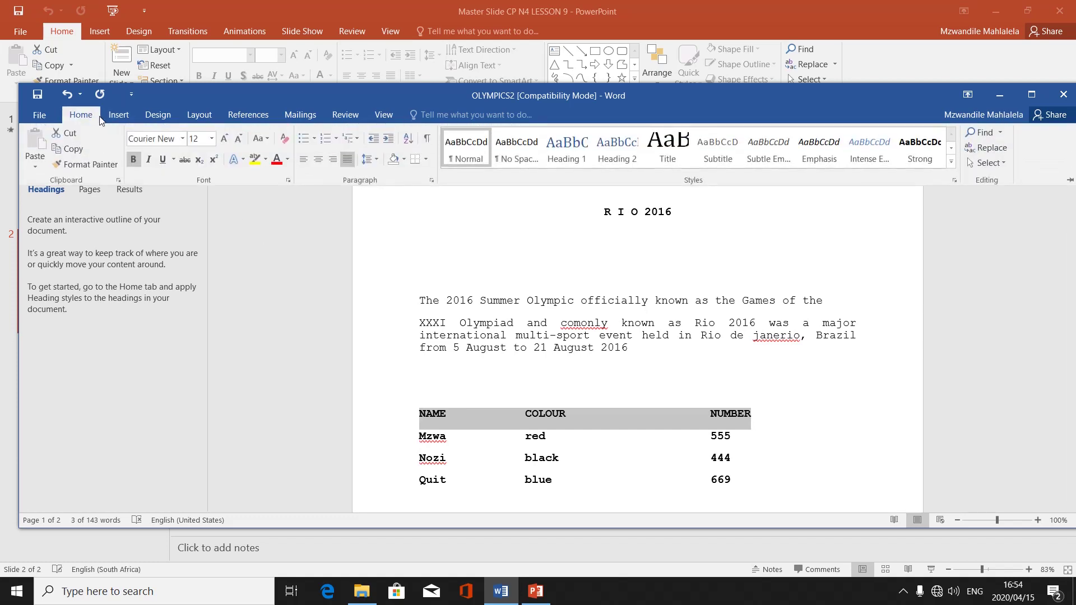
pyautogui.click(162, 161)
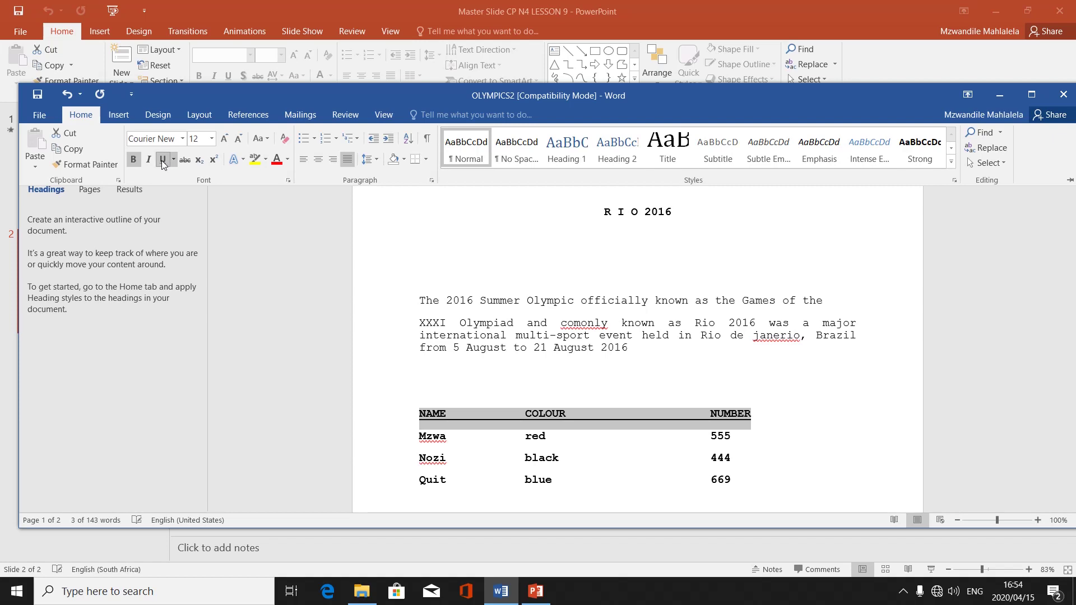
pyautogui.click(445, 448)
pyautogui.click(434, 437)
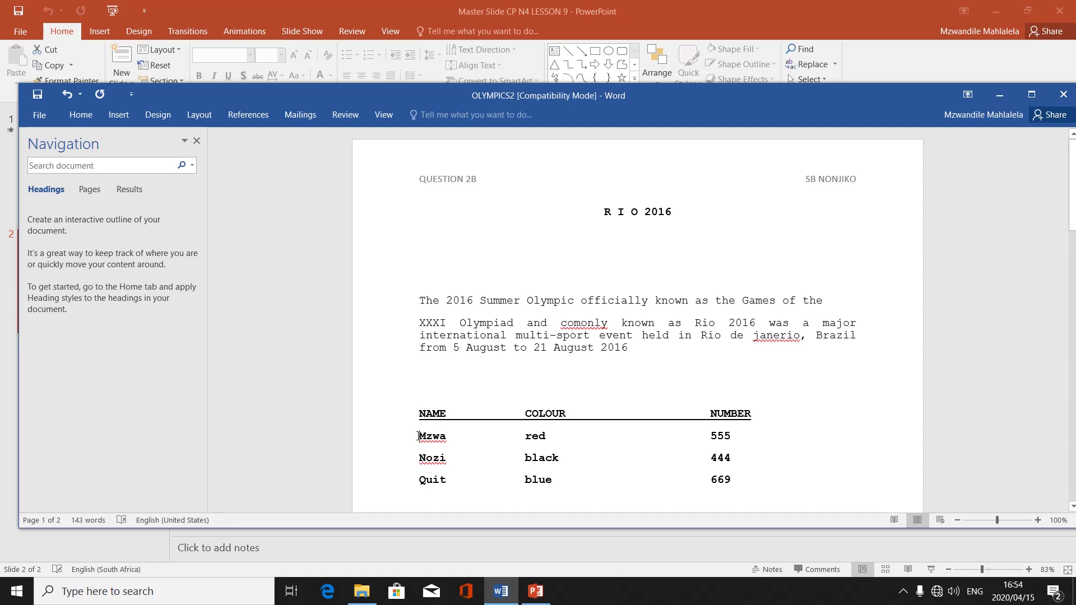
# Select the three data rows and turn off their bold formatting.
pyautogui.hotkey('shift', 'Down')
pyautogui.hotkey('shift', 'Down')
pyautogui.hotkey('shift', 'Down')
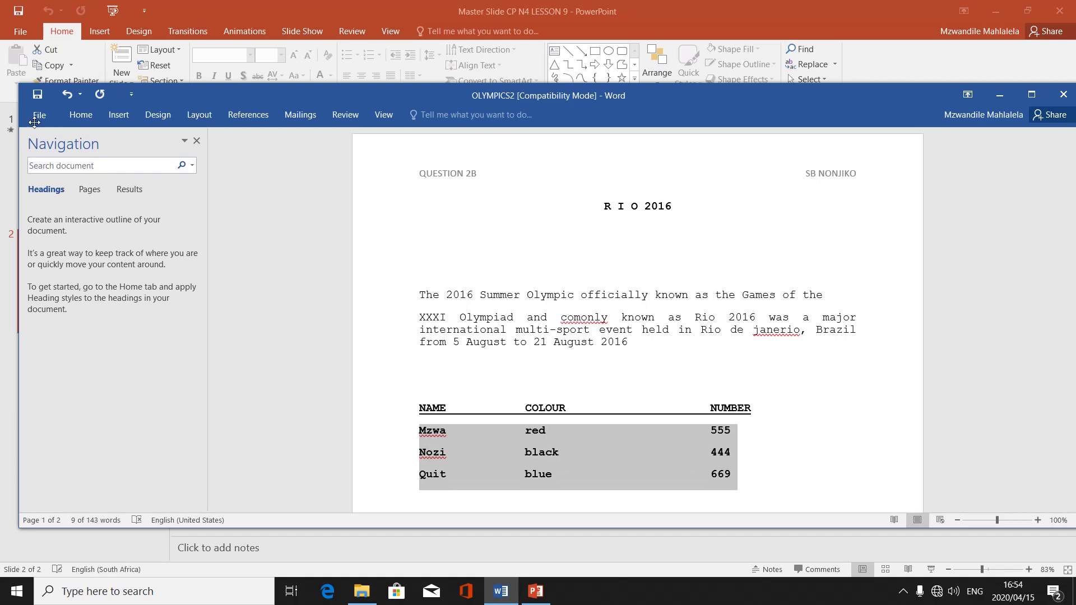
pyautogui.click(79, 115)
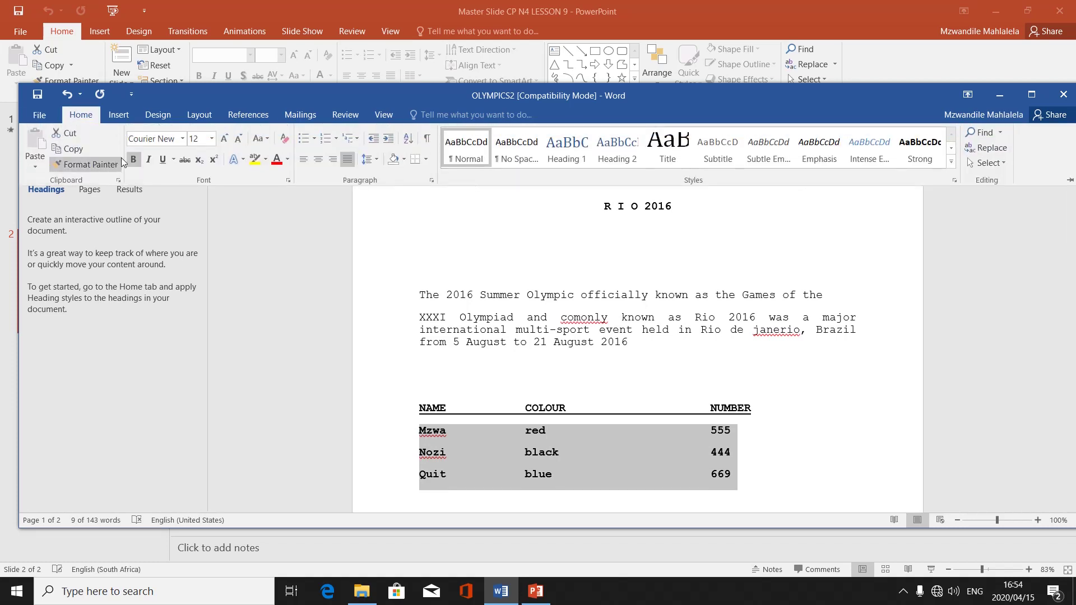
pyautogui.click(134, 160)
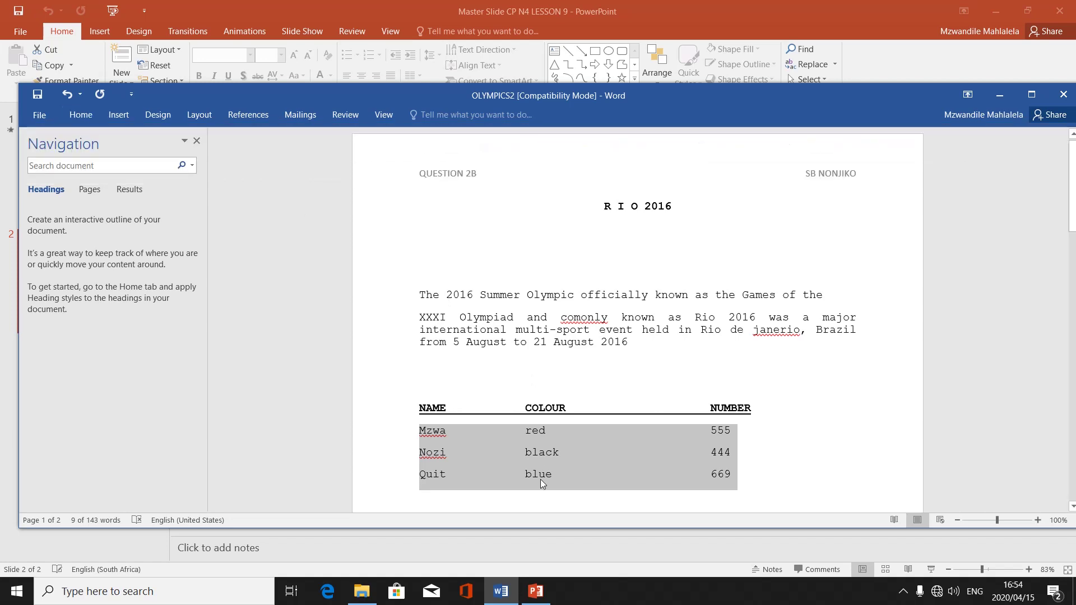
pyautogui.click(557, 494)
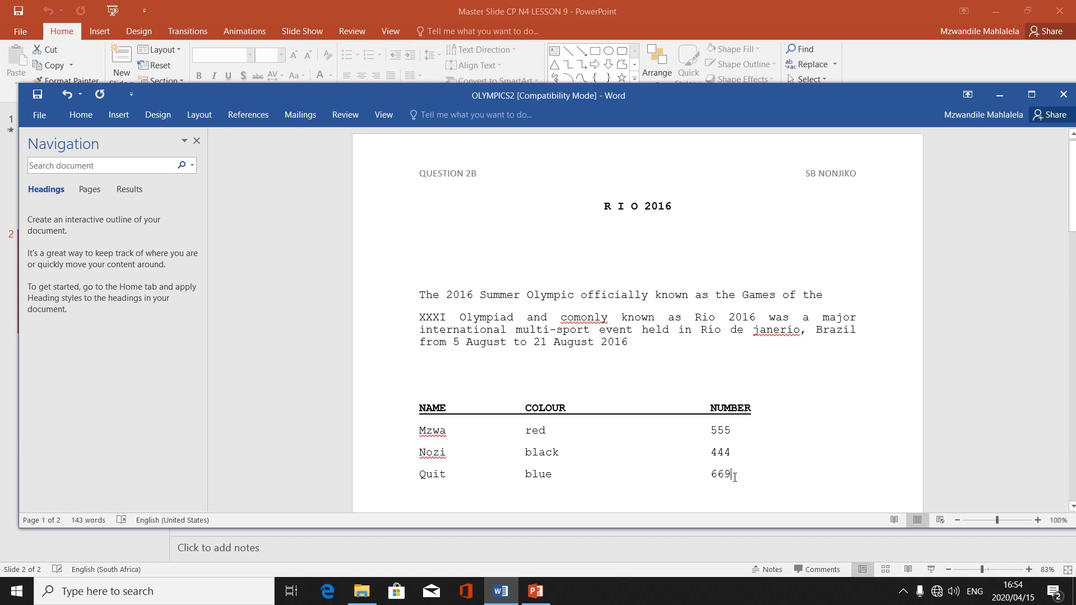
# Select the NAME/COLOUR/NUMBER heading and data rows and set their paragraph line spacing to Double.
pyautogui.hotkey('shift', 'Up')
pyautogui.hotkey('shift', 'Up')
pyautogui.hotkey('shift', 'Up')
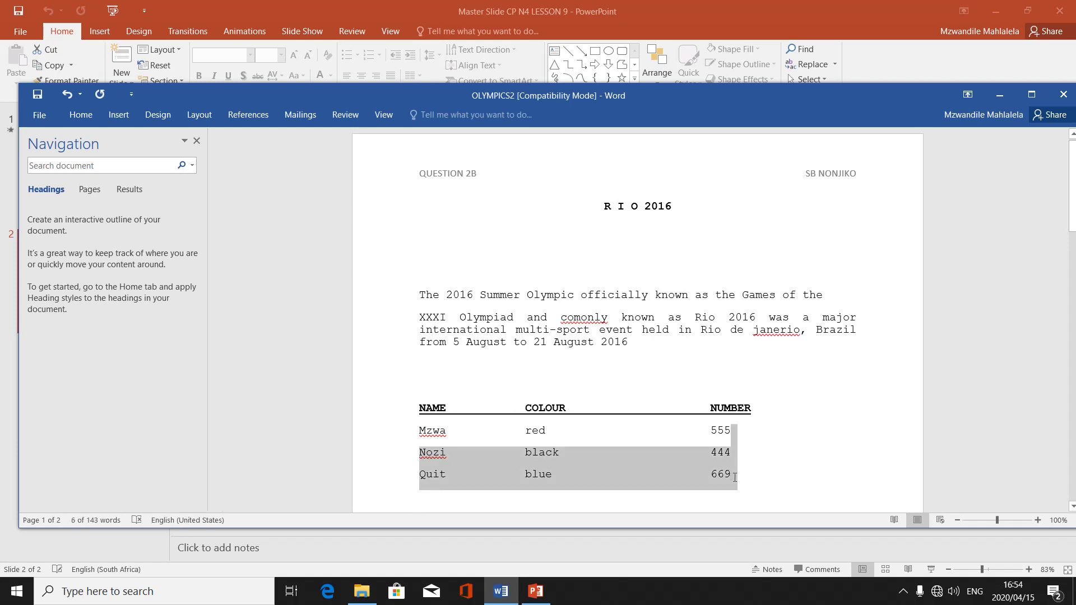
pyautogui.hotkey('shift', 'Up')
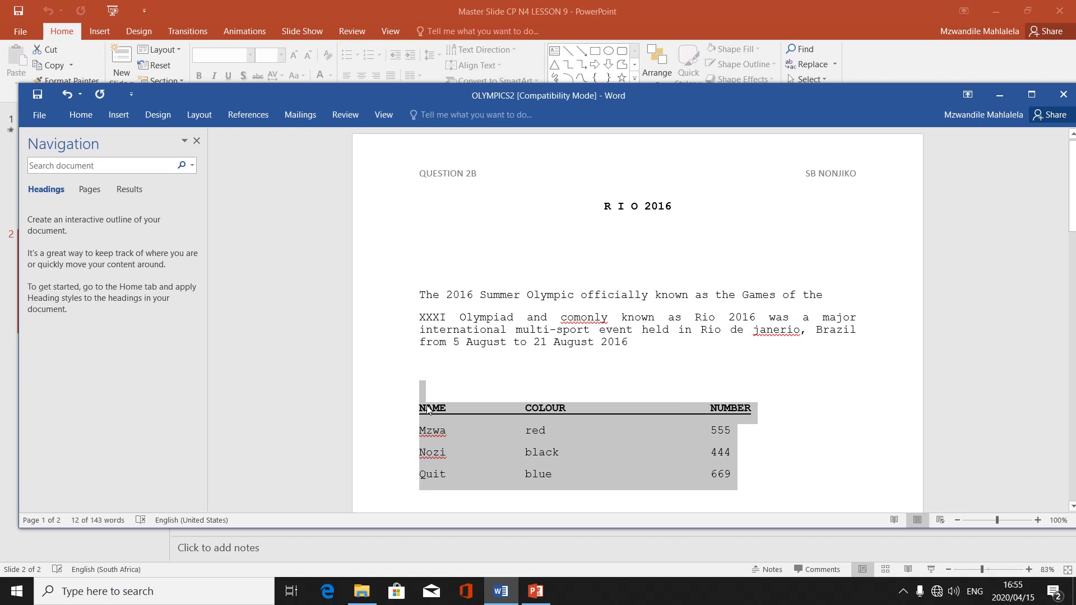
pyautogui.rightClick(428, 410)
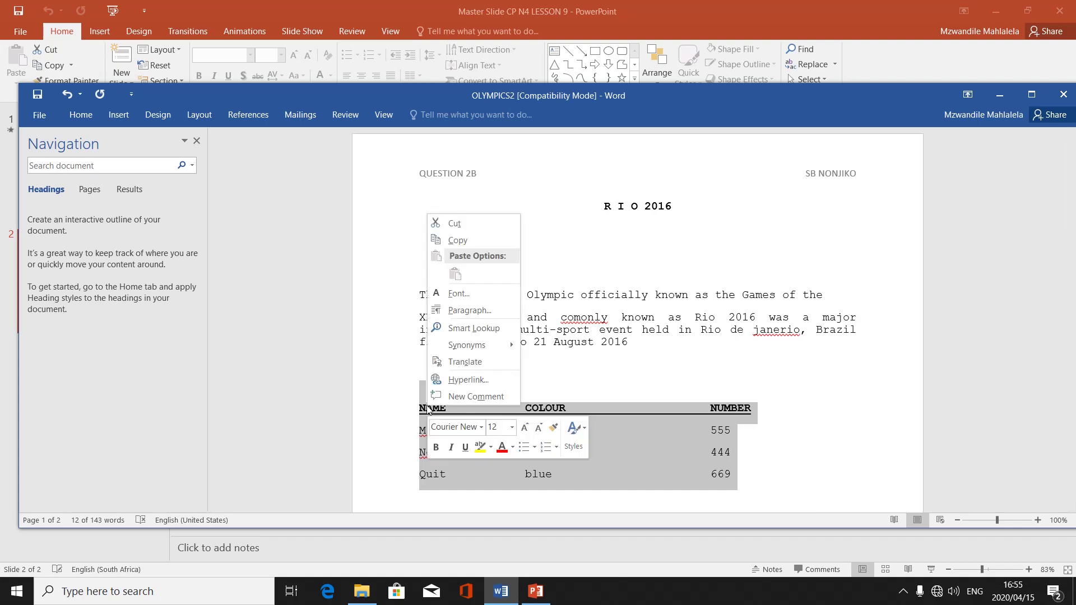
pyautogui.click(473, 314)
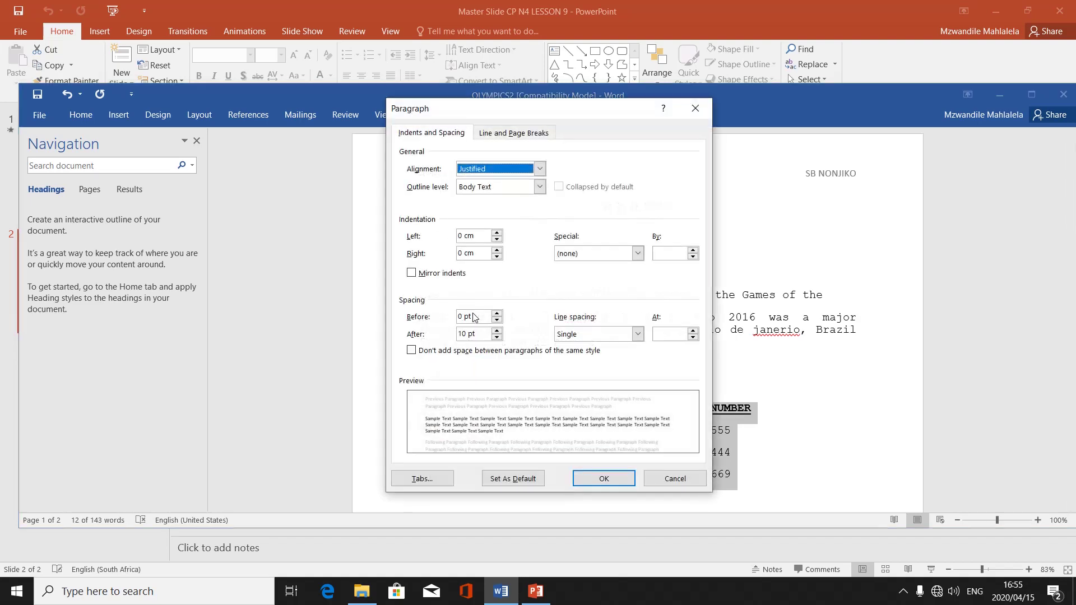
pyautogui.click(637, 335)
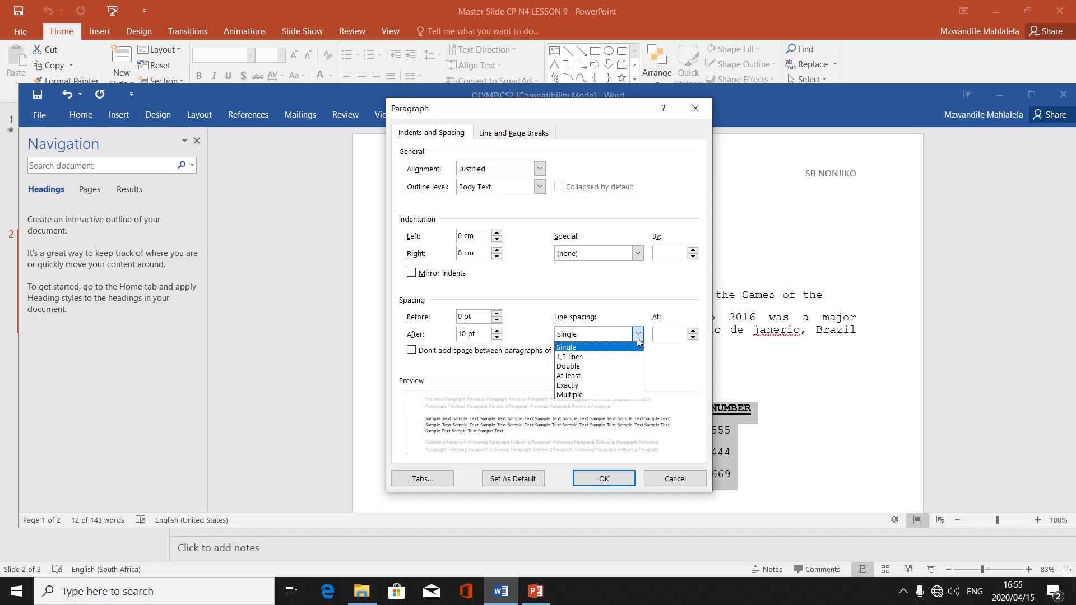
pyautogui.click(610, 367)
pyautogui.click(610, 478)
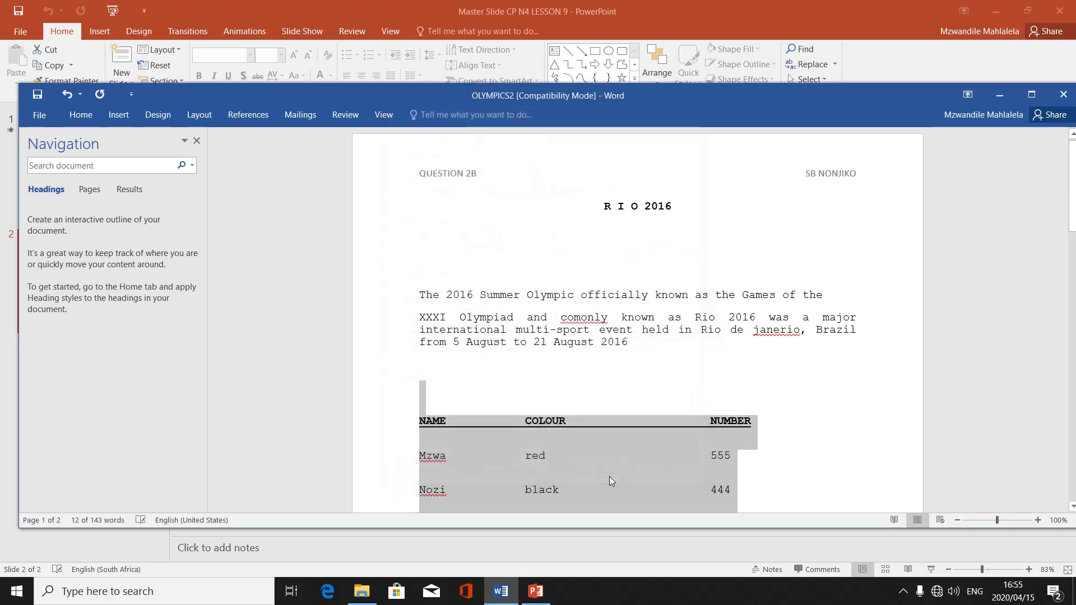
pyautogui.click(698, 452)
pyautogui.scroll(-2, 698, 453)
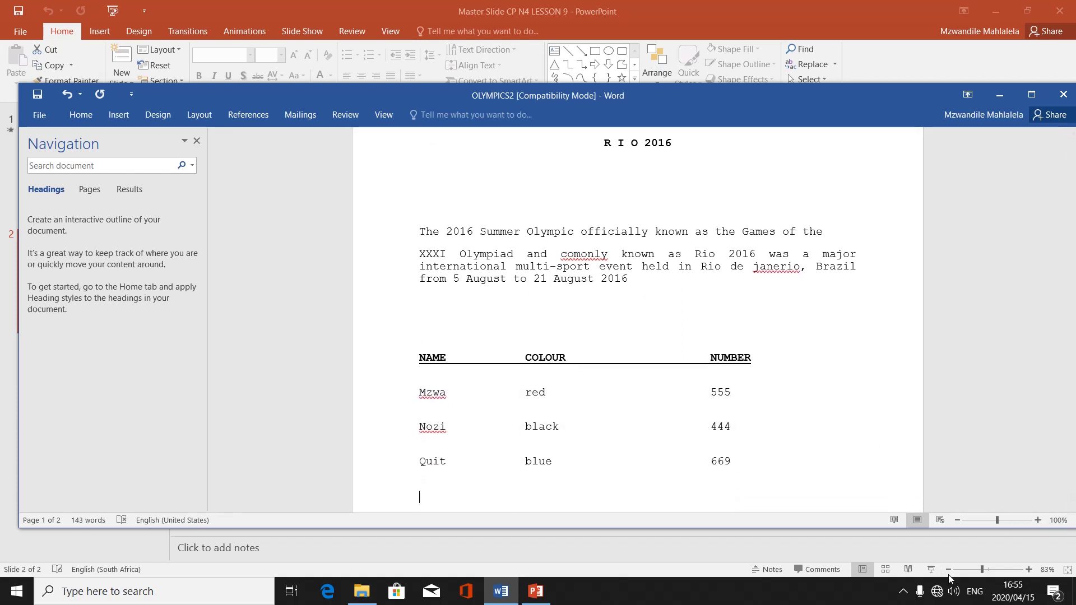
pyautogui.click(904, 592)
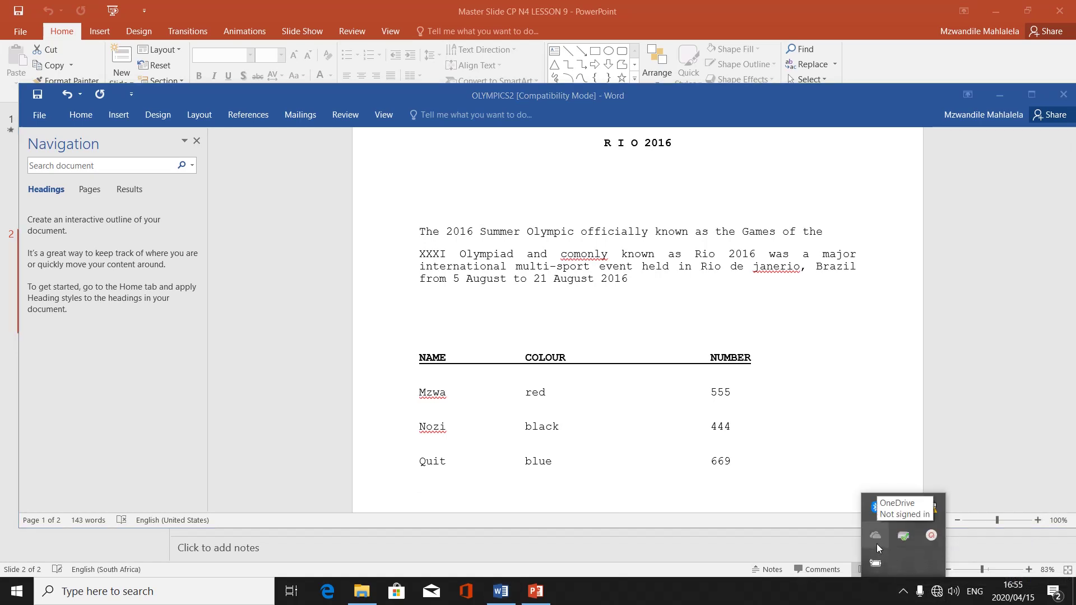
pyautogui.click(927, 561)
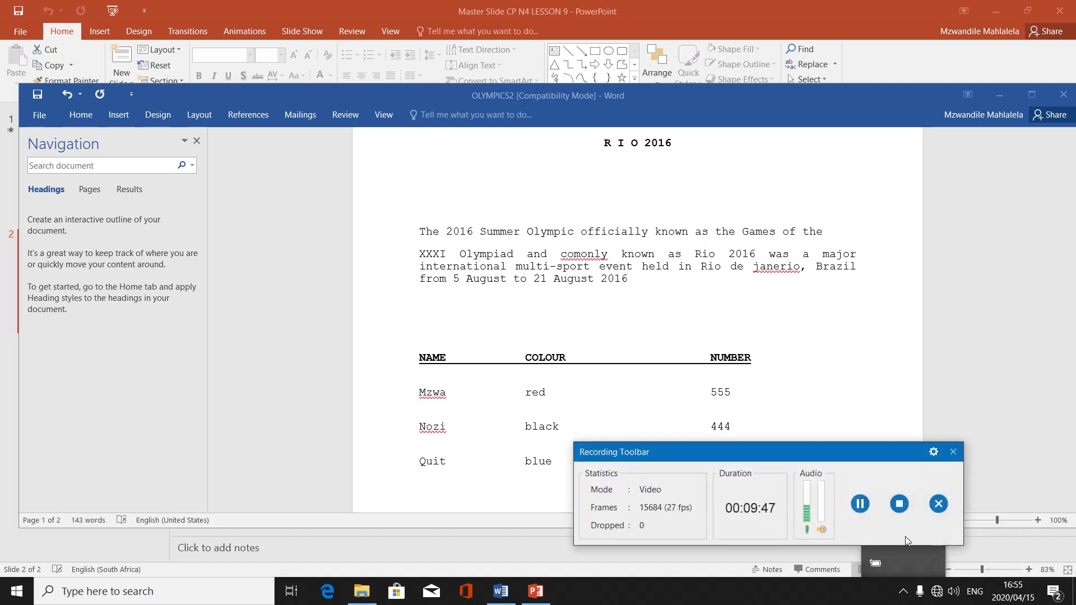